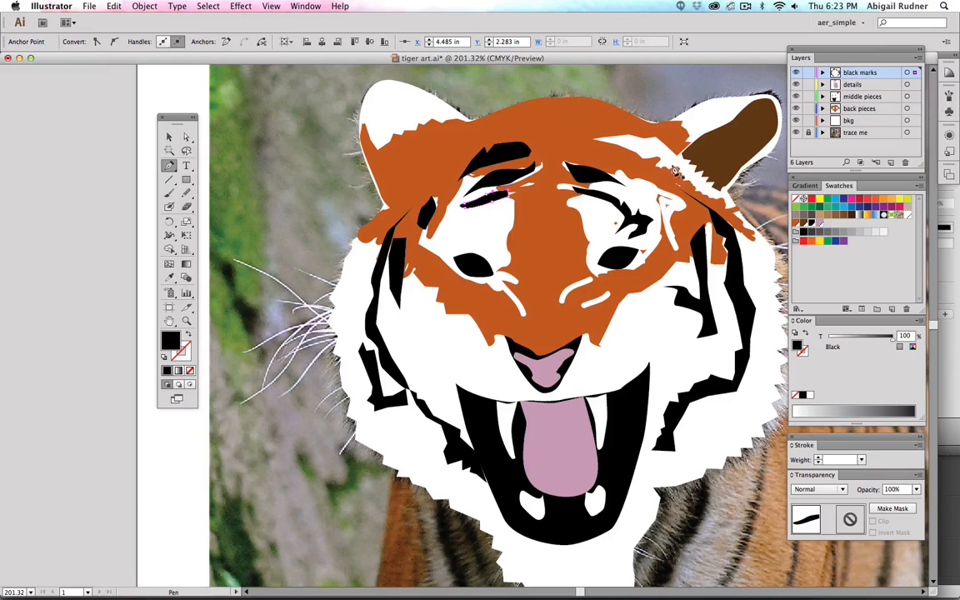
- Hide the details, middle pieces, back pieces and bkg layers and draw a thin black muzzle stripe beside the nose with the Pen tool
left_click_drag(797, 122, 795, 84)
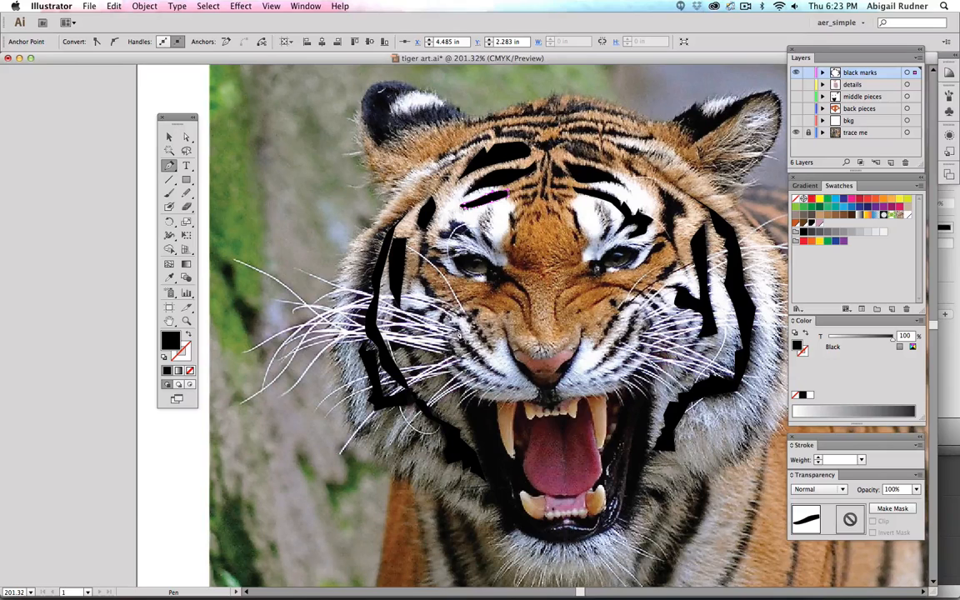
left_click(463, 341)
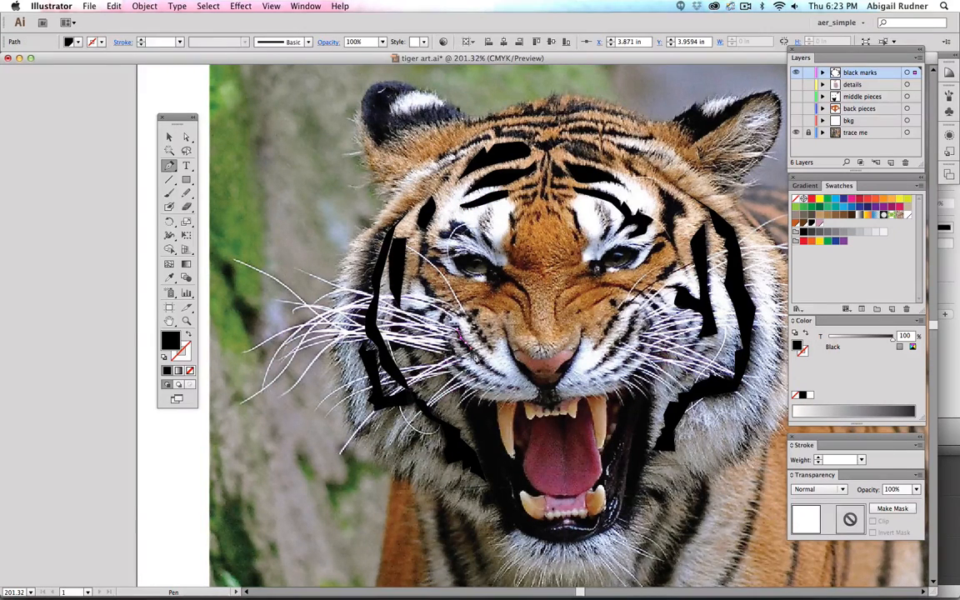
left_click(425, 316)
left_click(500, 377)
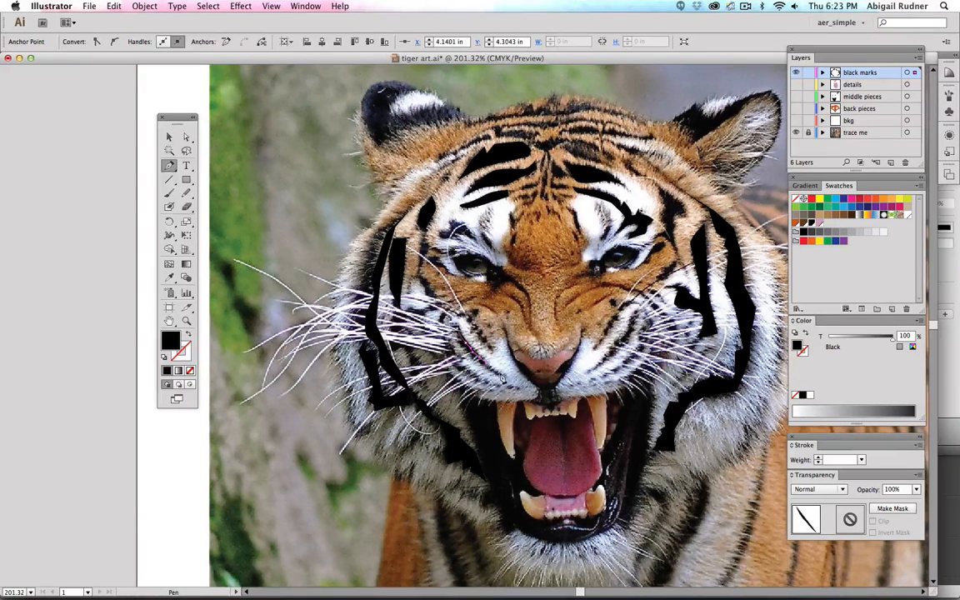
left_click(505, 381)
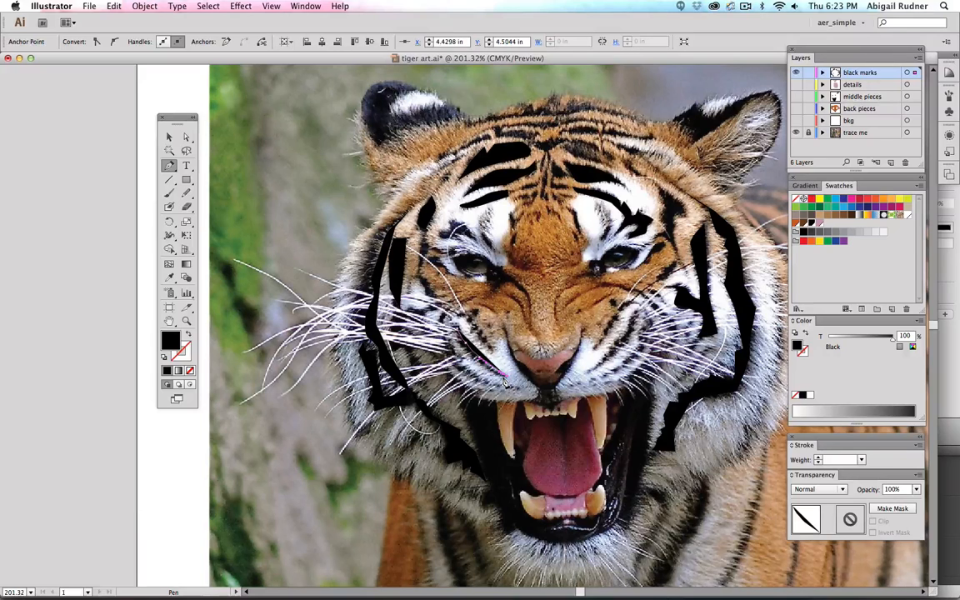
left_click(502, 381)
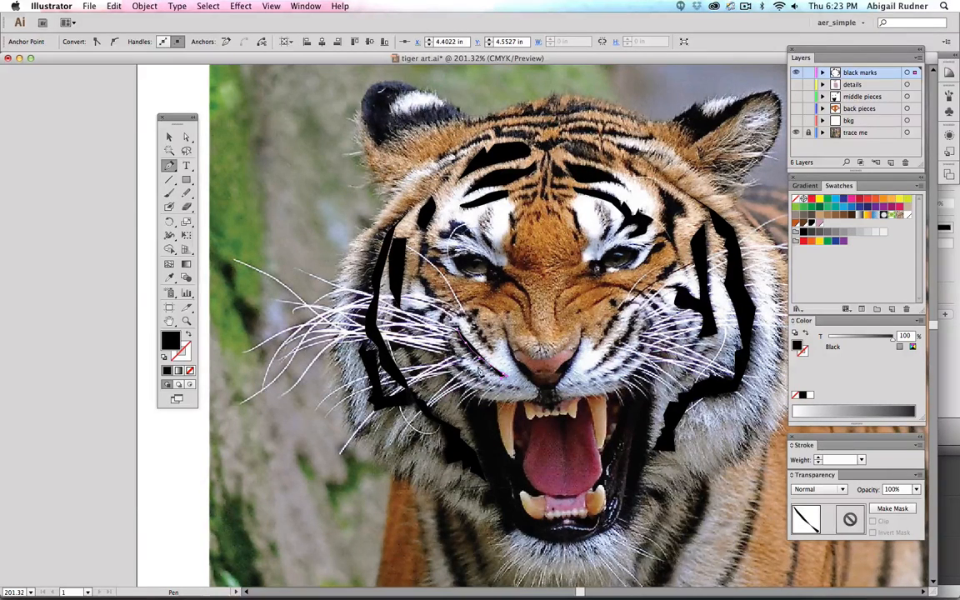
left_click(477, 362)
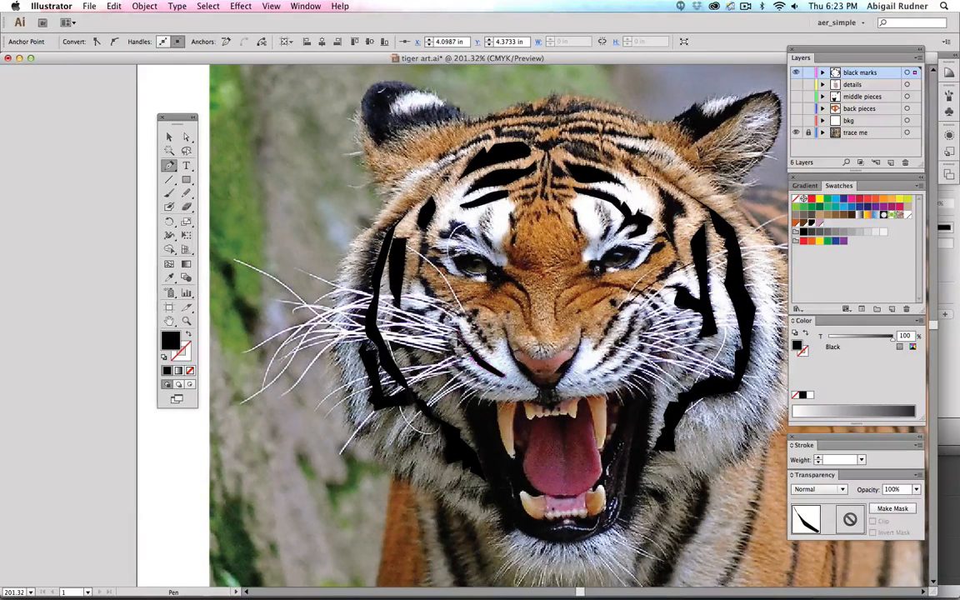
left_click(459, 339)
left_click(455, 322)
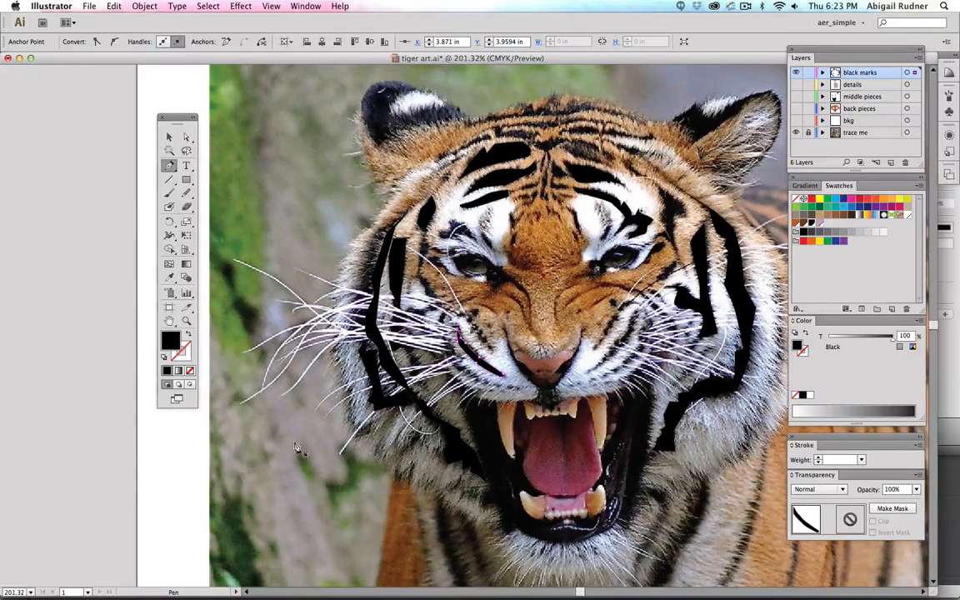
- Move the toolbox clear of the tiger's left-hand ear and magnify that ear, checking the 100% and fit-to-window views
left_click(188, 322)
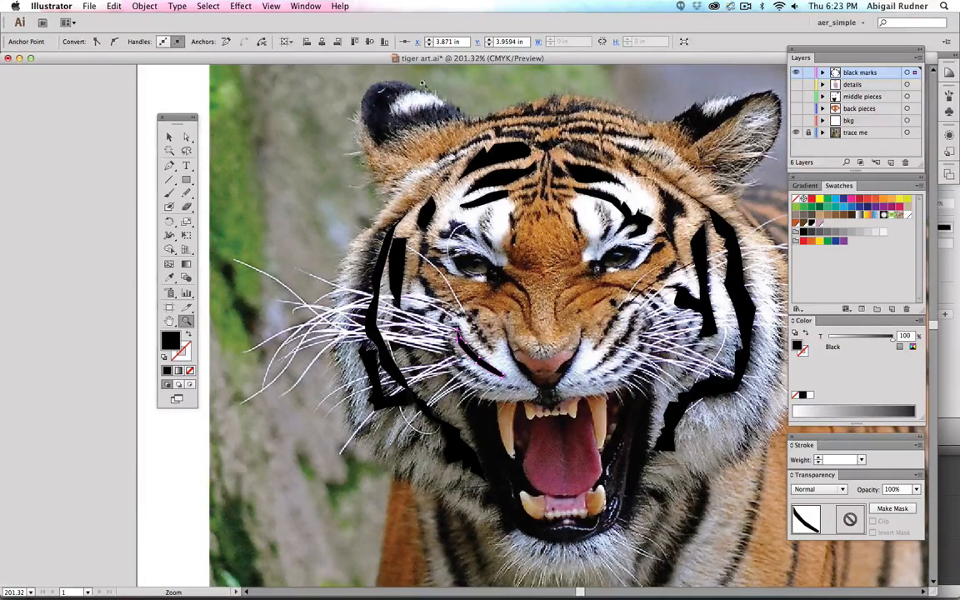
left_click_drag(354, 73, 483, 153)
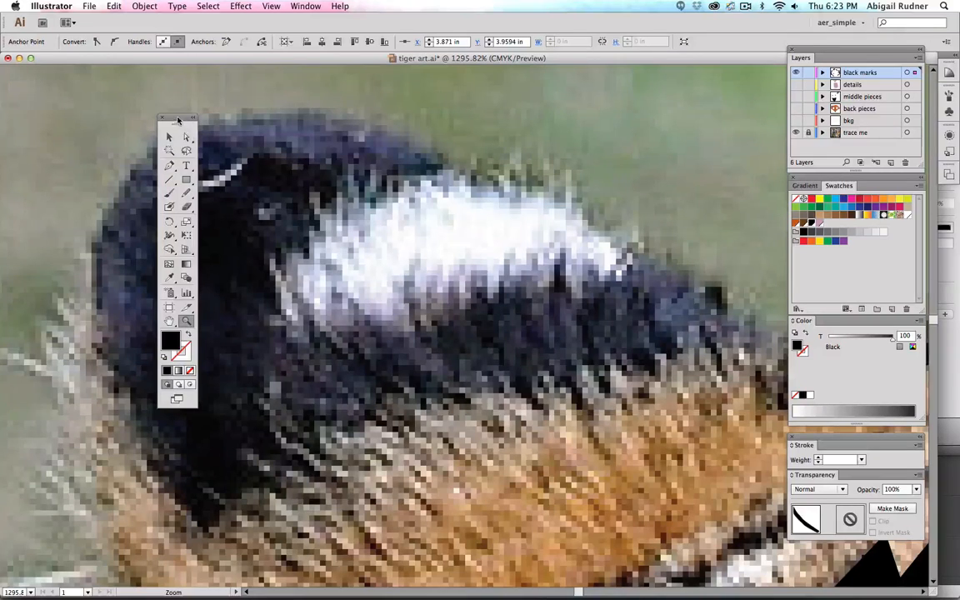
left_click_drag(167, 117, 679, 60)
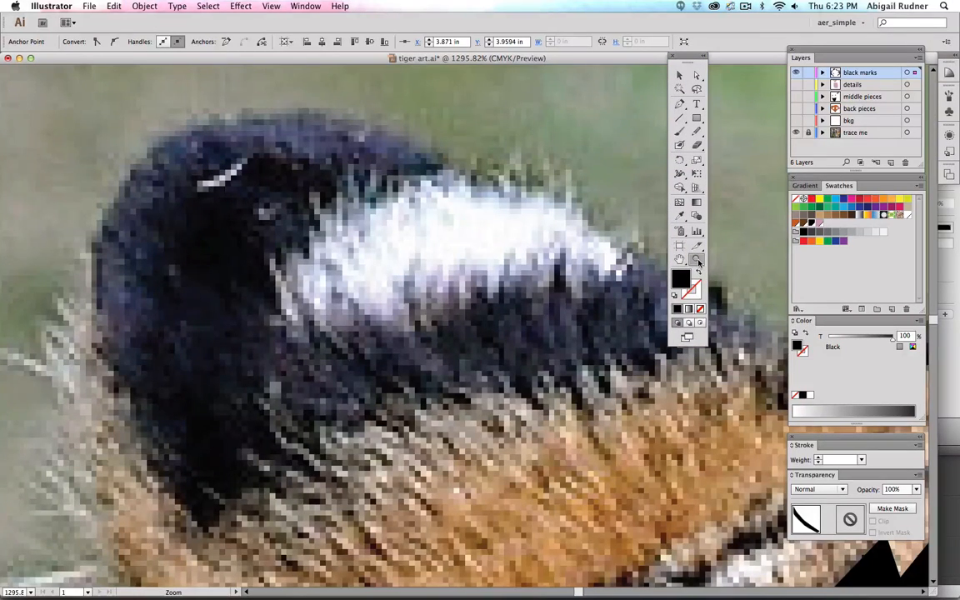
double_click(698, 260)
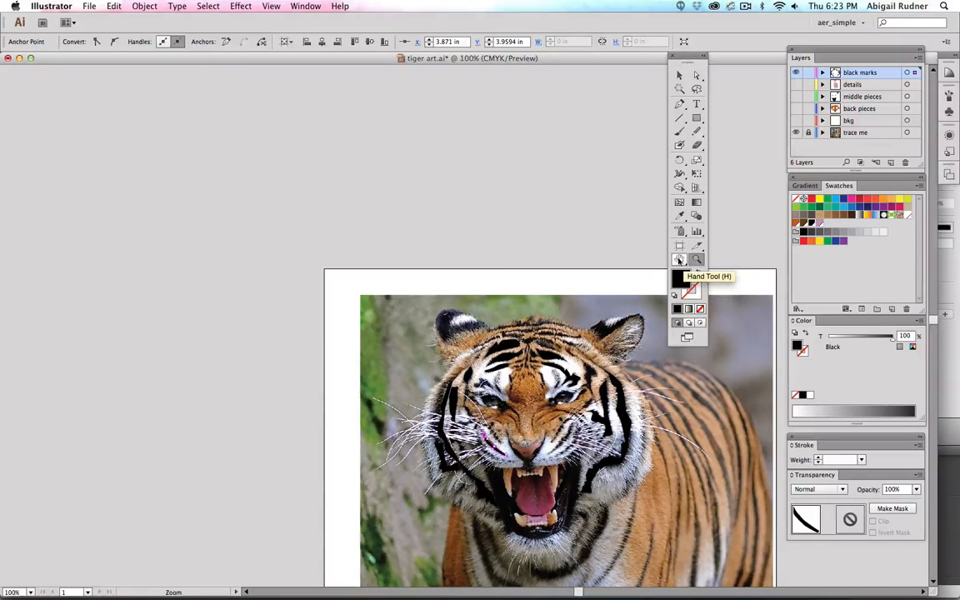
double_click(679, 259)
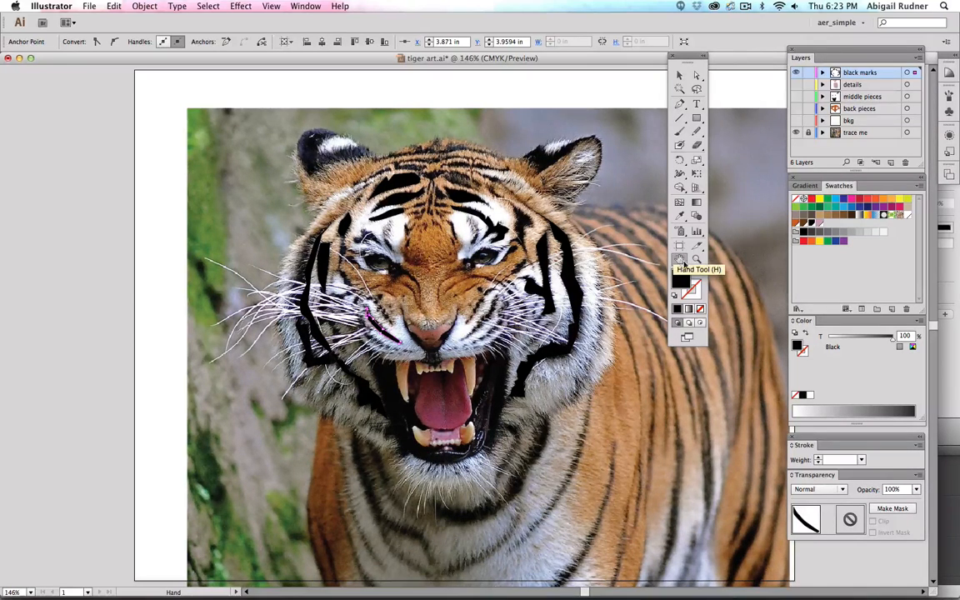
double_click(697, 260)
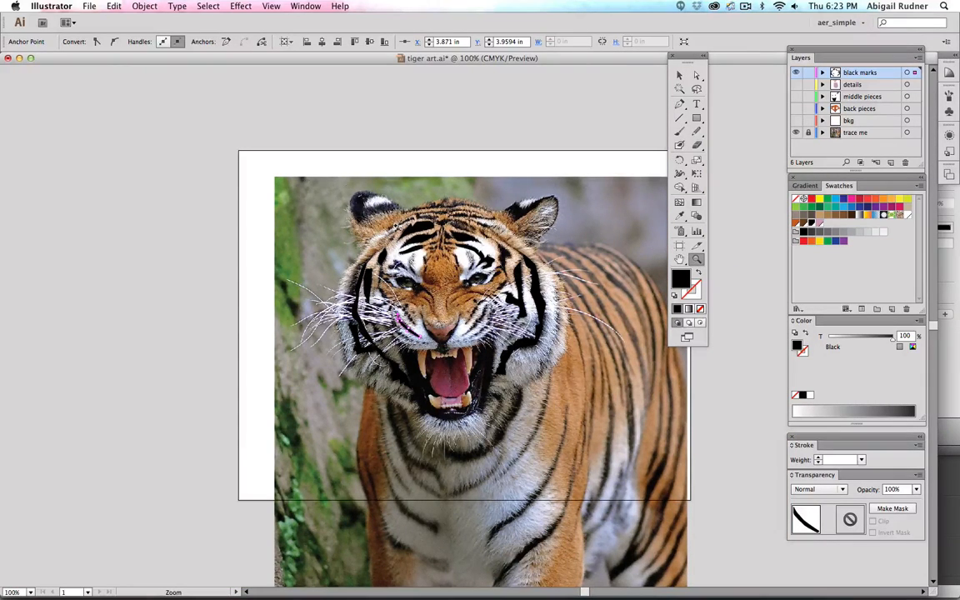
left_click_drag(396, 226, 419, 254)
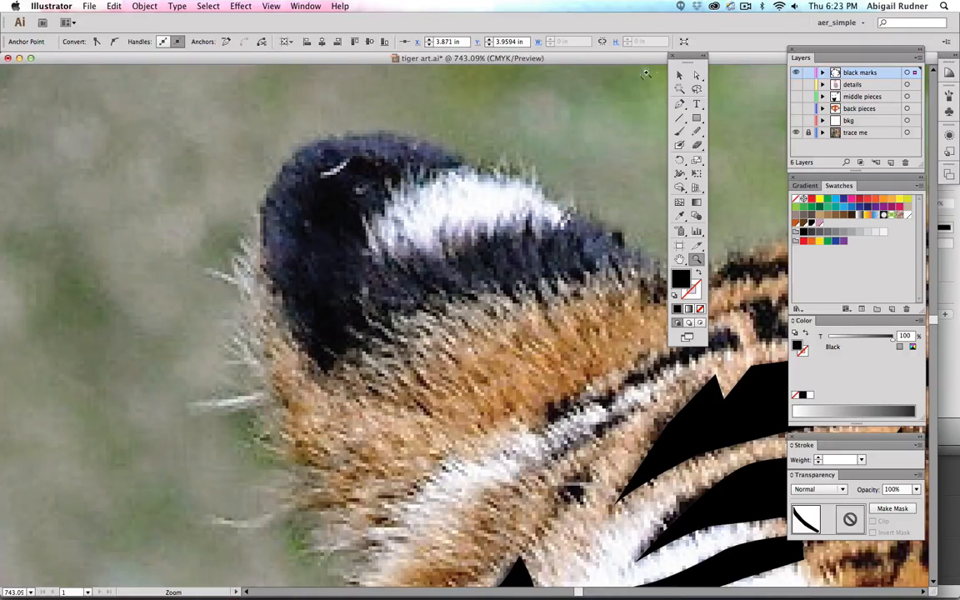
- Trace the ear's curved outer edge with the Pen tool, from the white patch over the top and down the outer side
left_click(679, 104)
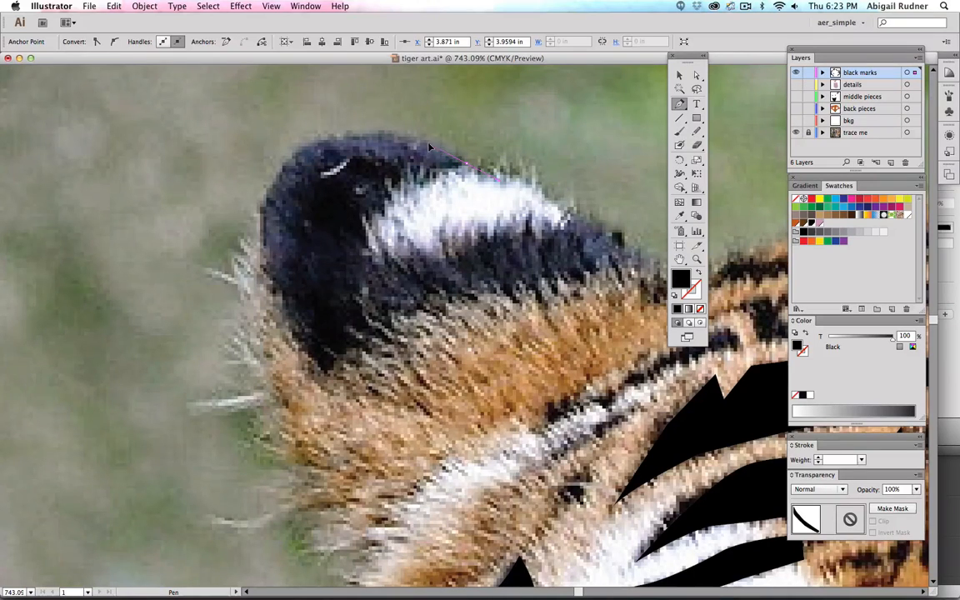
left_click_drag(426, 148, 365, 132)
left_click_drag(438, 154, 423, 148)
left_click_drag(365, 123, 428, 146)
left_click_drag(331, 136, 286, 157)
left_click(307, 149)
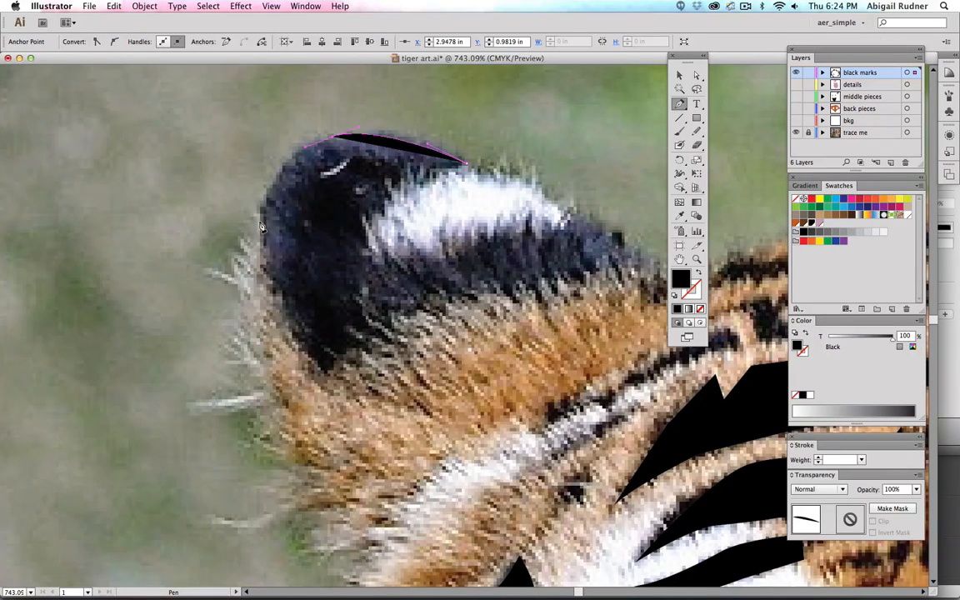
left_click_drag(260, 221, 267, 267)
left_click_drag(268, 278, 269, 280)
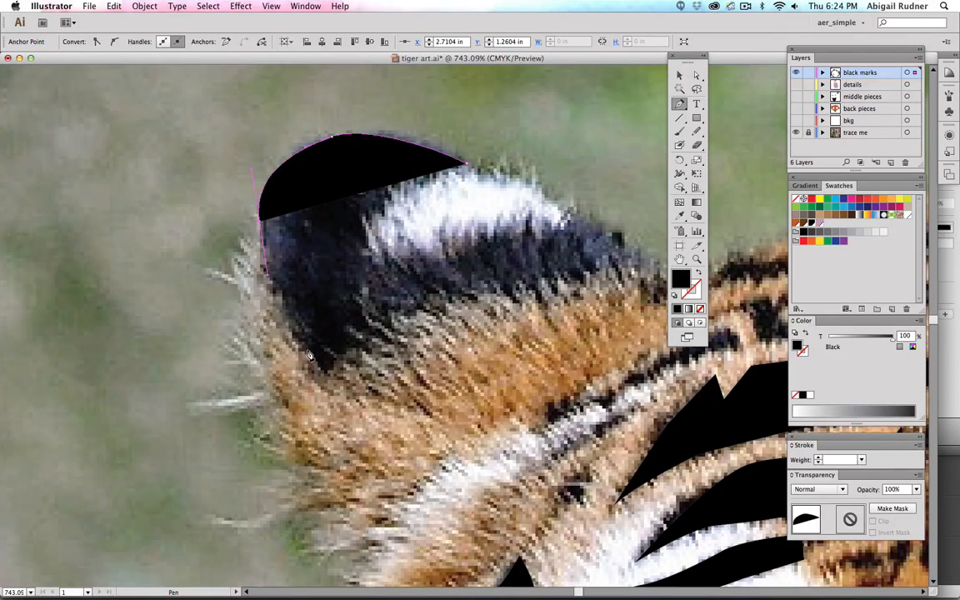
- Continue the ear path around its pointed lower tip and add the first jagged fur points
left_click_drag(306, 357, 317, 371)
left_click(323, 374)
left_click(336, 364)
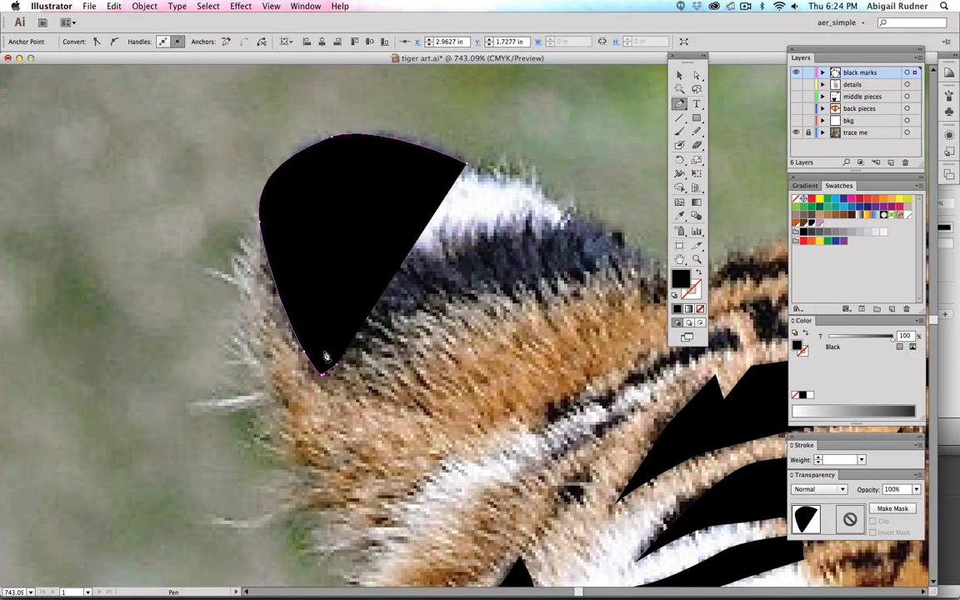
left_click_drag(326, 356, 349, 357)
left_click(366, 351)
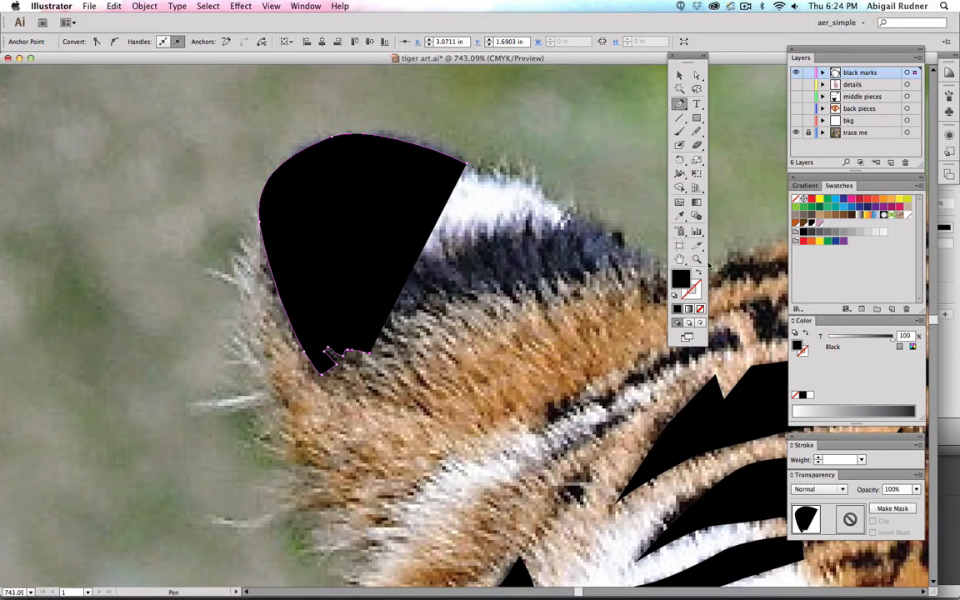
- Swap fill and stroke to show the path as a black outline, and extend its fur zigzag to the middle of the ear's base
left_click(698, 274)
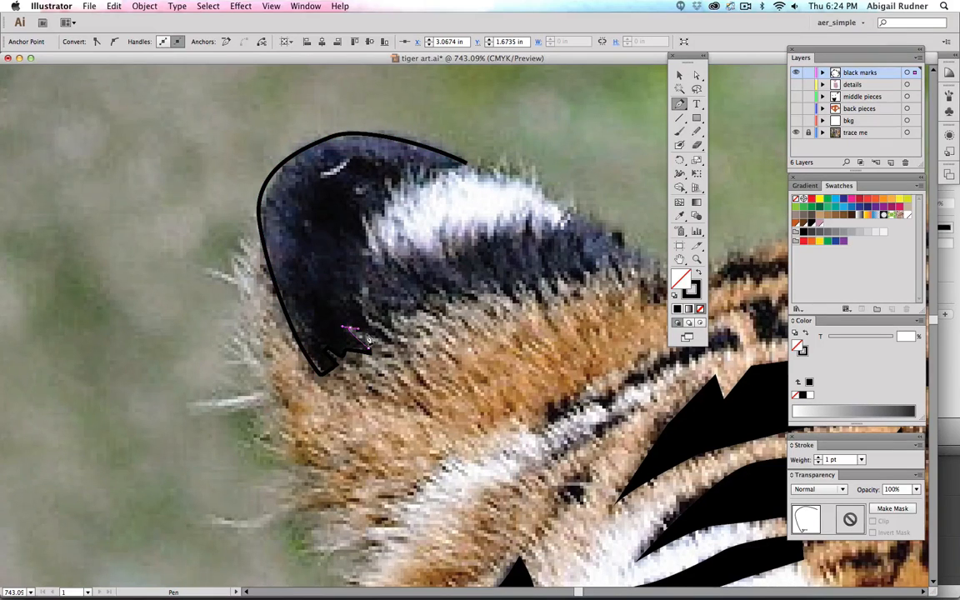
left_click(351, 330)
left_click(365, 316)
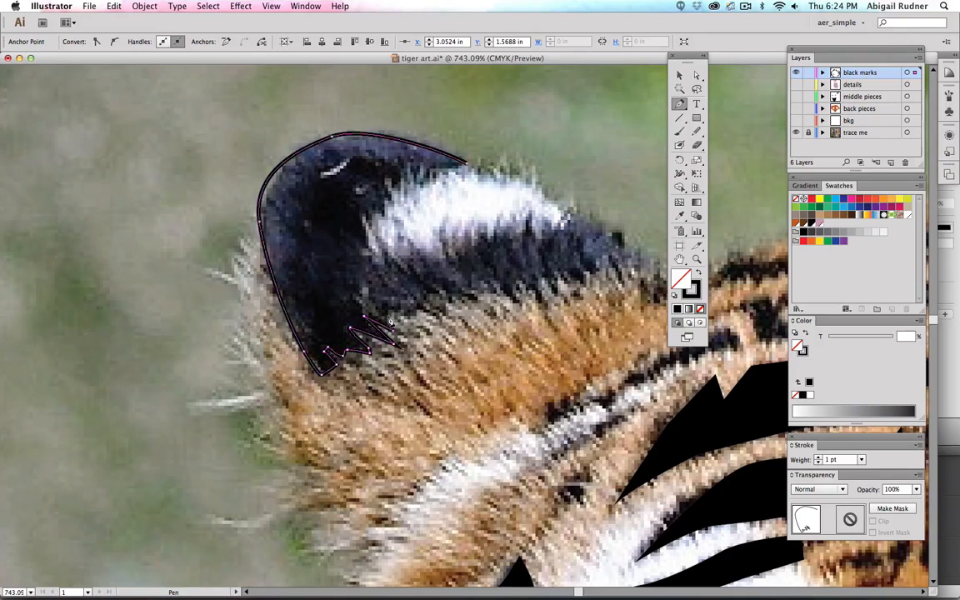
left_click(365, 317)
left_click(417, 312)
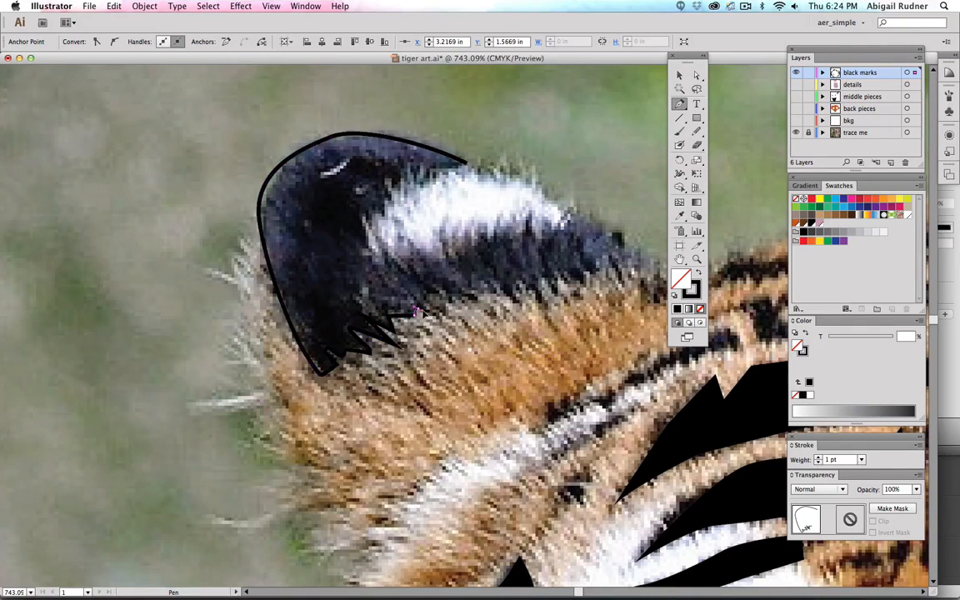
left_click(436, 318)
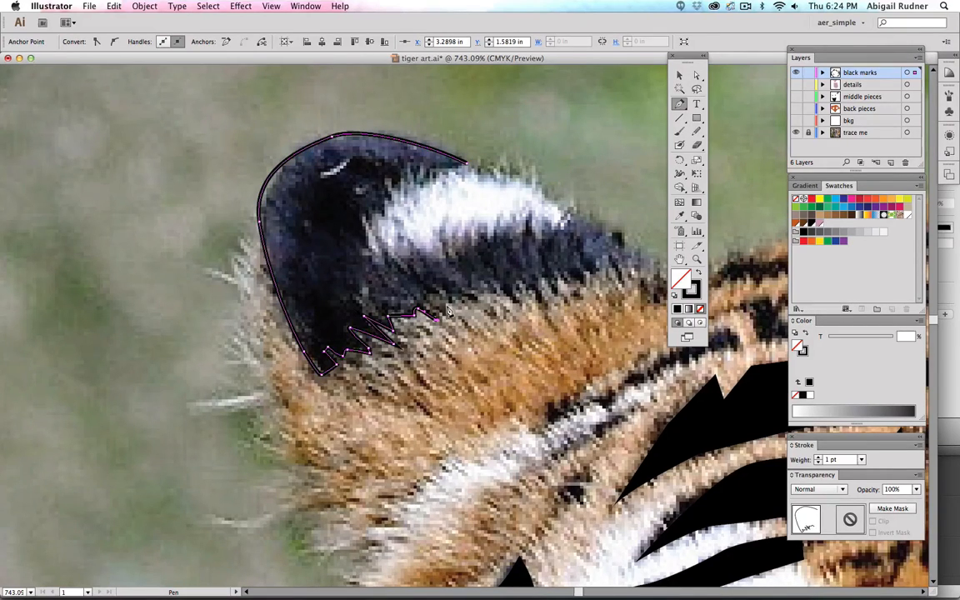
left_click(446, 305)
left_click(477, 303)
left_click(470, 291)
left_click(496, 295)
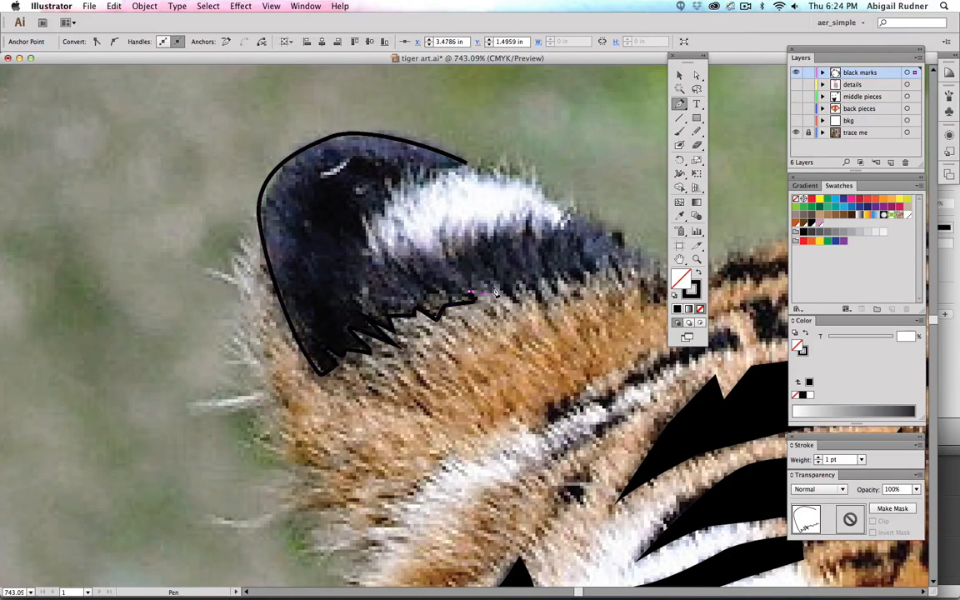
left_click(492, 285)
left_click(519, 298)
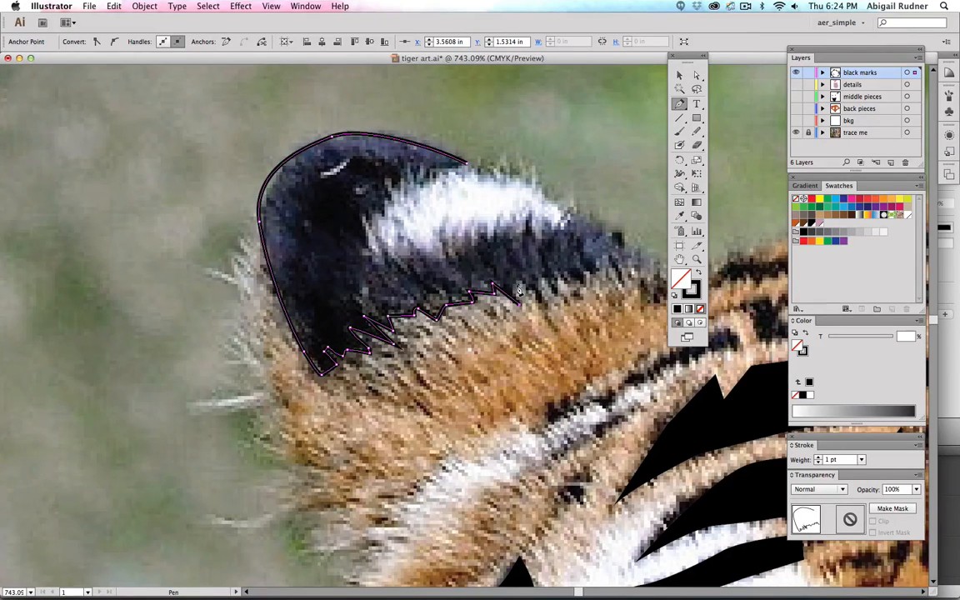
- Extend the zigzag along the rest of the ear's lower fur edge to the inner corner by the head
left_click(517, 285)
left_click(530, 288)
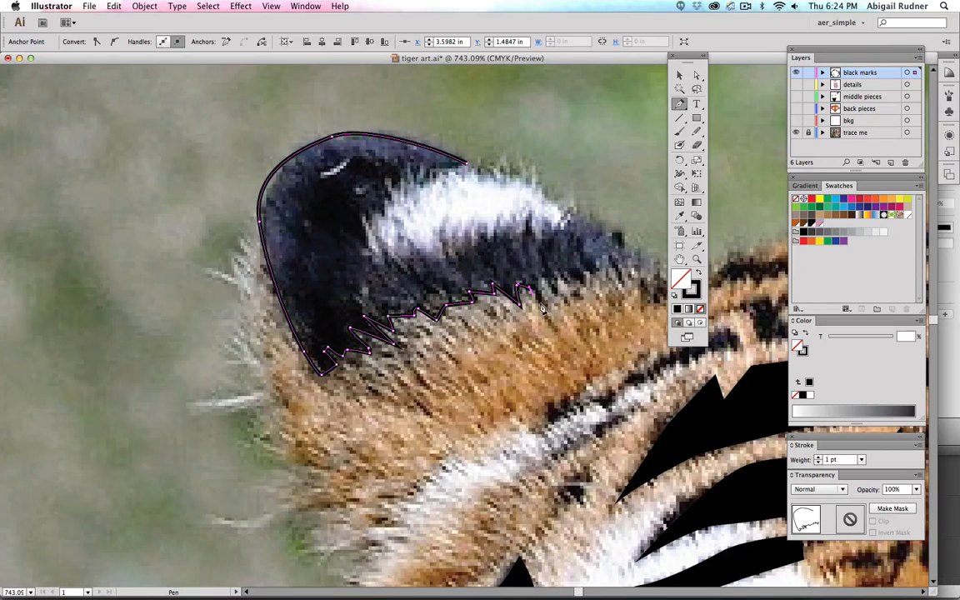
left_click(541, 304)
left_click(546, 281)
left_click(556, 298)
left_click(566, 277)
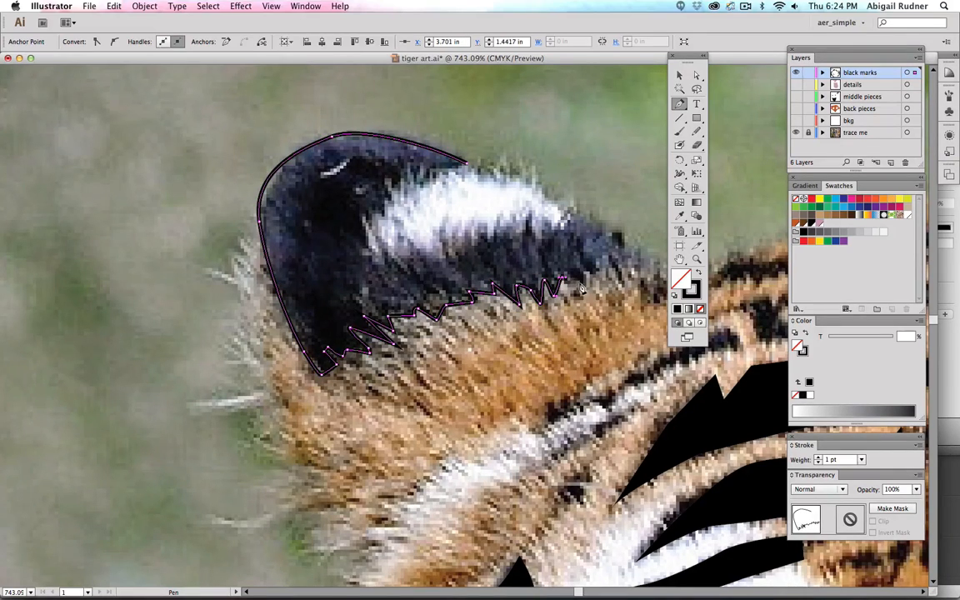
left_click(583, 287)
left_click(589, 274)
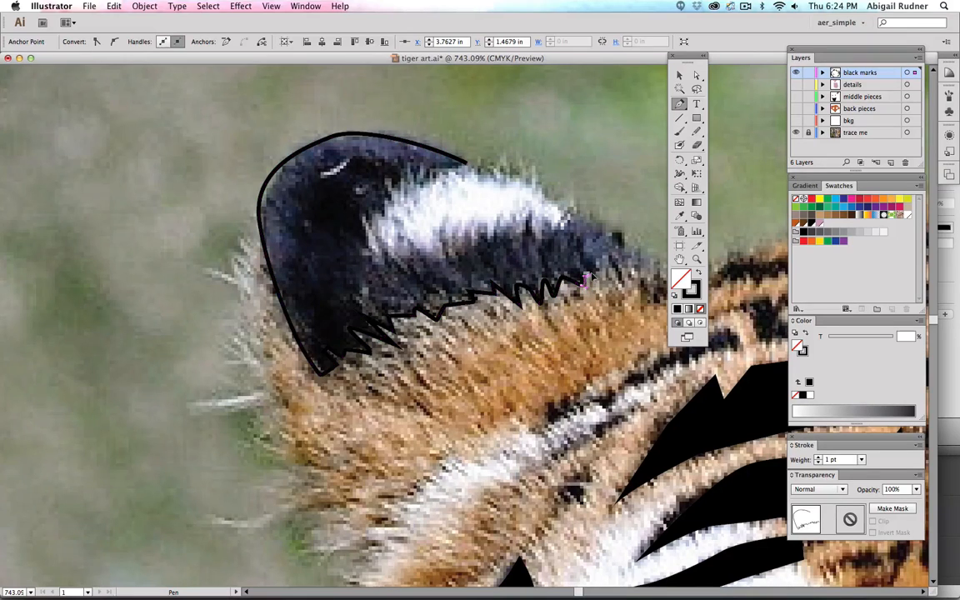
left_click(598, 267)
left_click(618, 263)
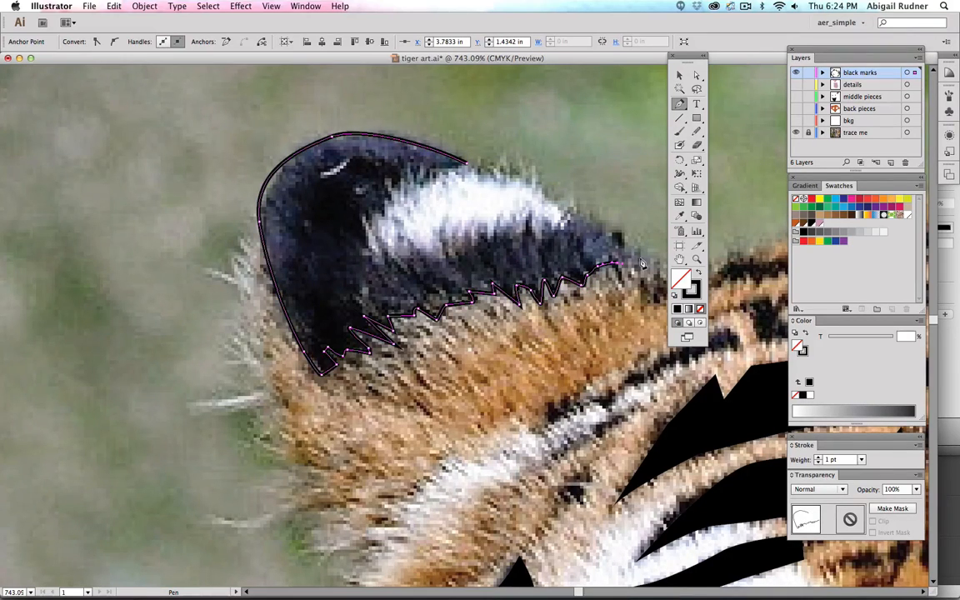
left_click(640, 258)
- Continue the ear path around its inner corner to the white patch and start a jagged fur edge beneath the patch
left_click(596, 224)
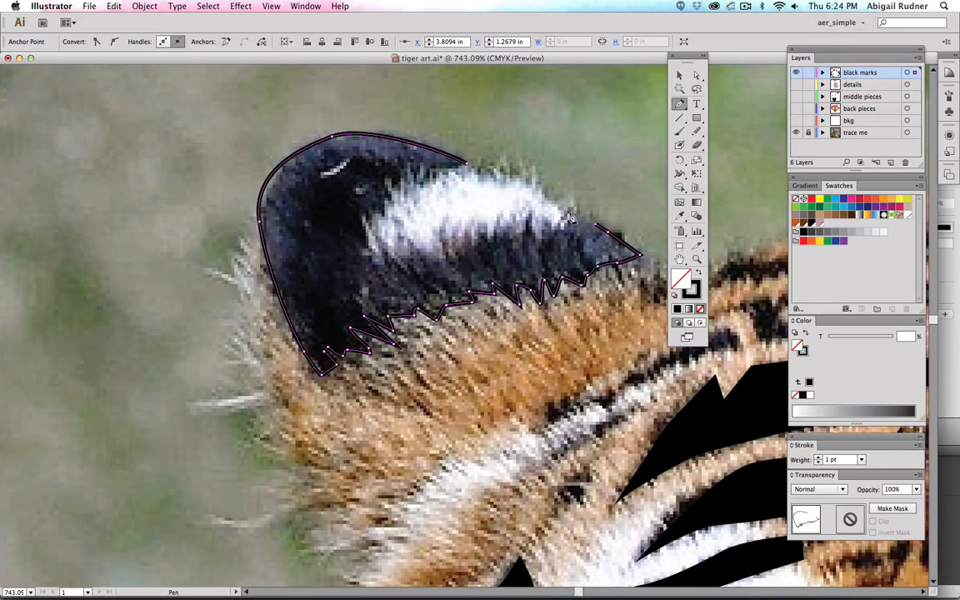
left_click(567, 215)
left_click(546, 220)
left_click(535, 238)
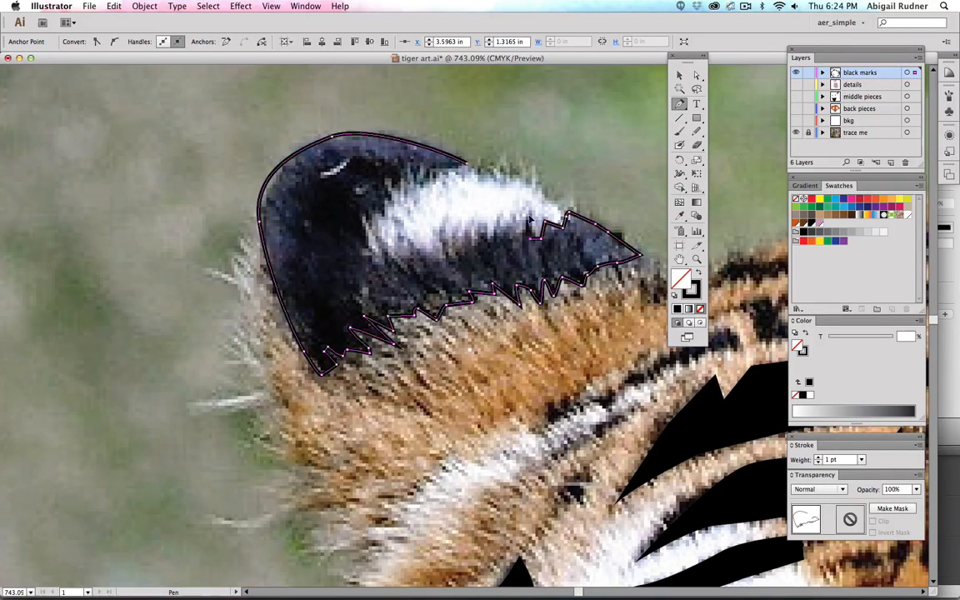
left_click(531, 218)
left_click(518, 234)
left_click(511, 216)
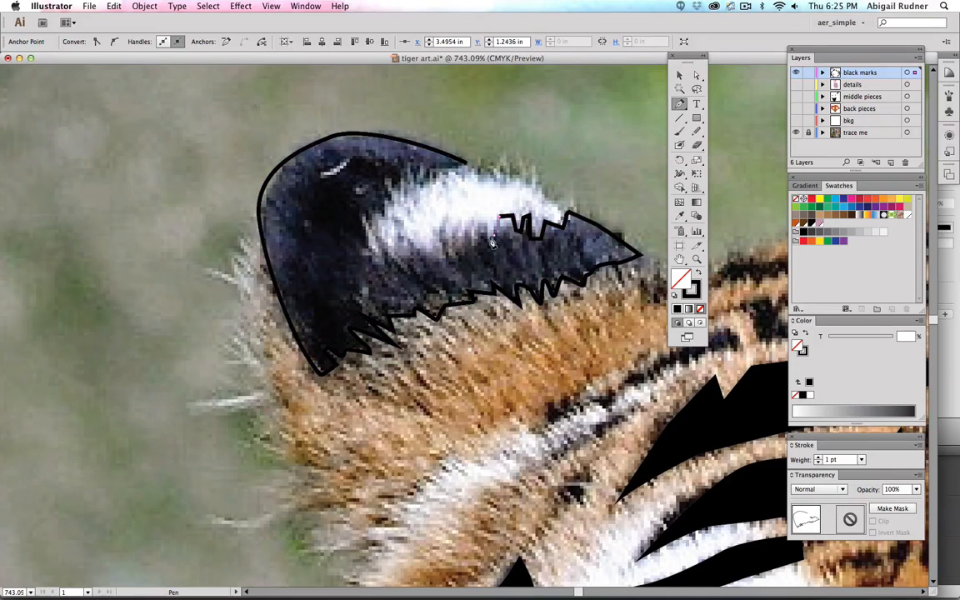
- Extend the fur zigzag along the remaining lower edge of the ear's white patch toward its outer end
left_click(503, 216)
left_click(492, 234)
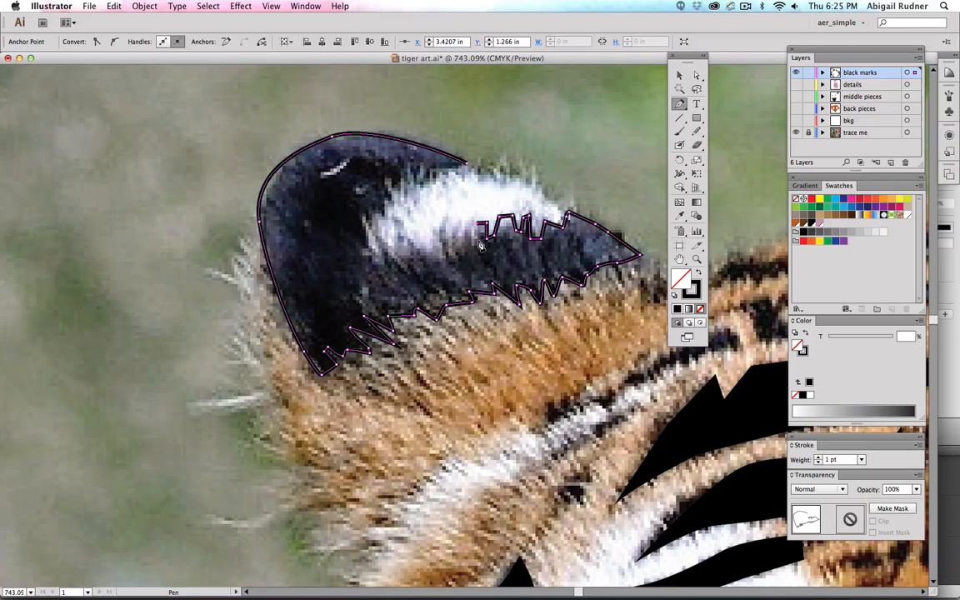
left_click(477, 222)
left_click(474, 243)
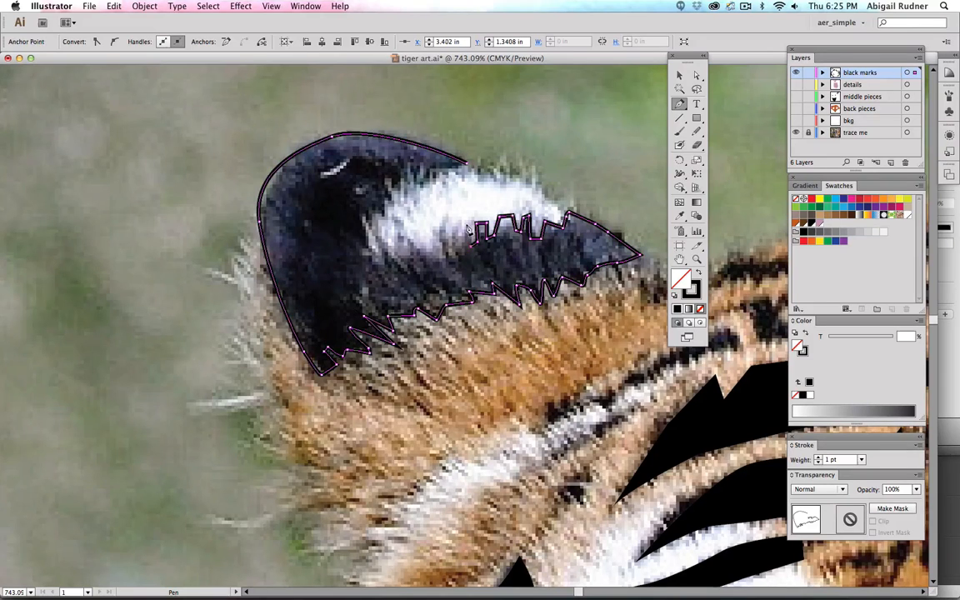
left_click(461, 222)
left_click(457, 244)
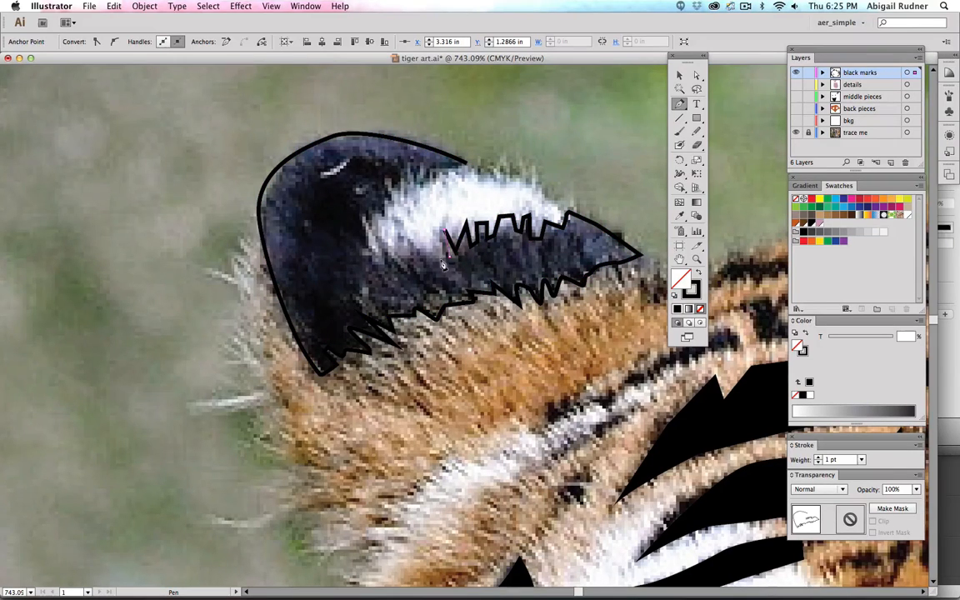
left_click(442, 217)
left_click(448, 253)
left_click(409, 241)
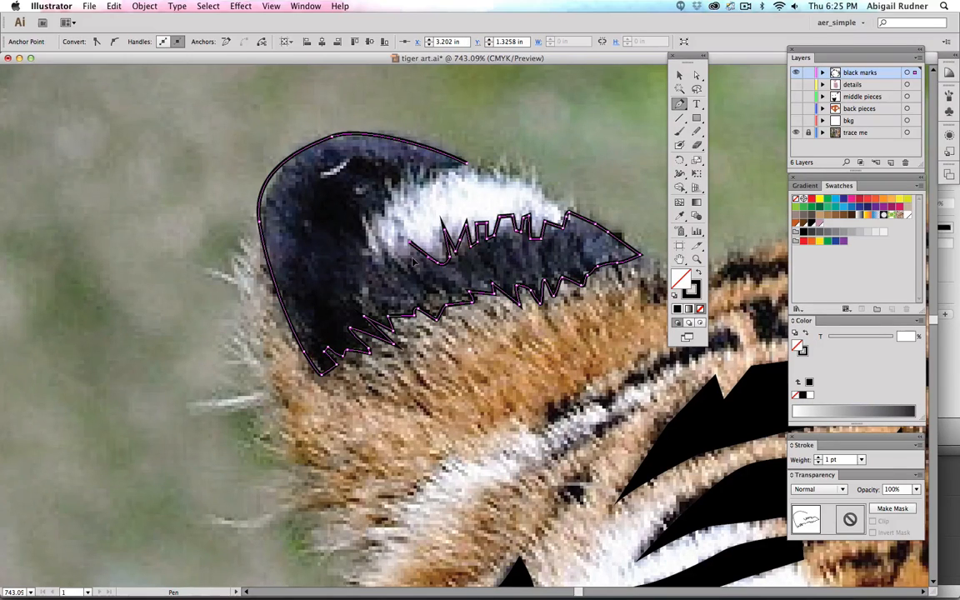
- Trace around the white patch's outer end and along its upper edge, closing the ear path at its starting point
left_click(410, 259)
left_click(384, 258)
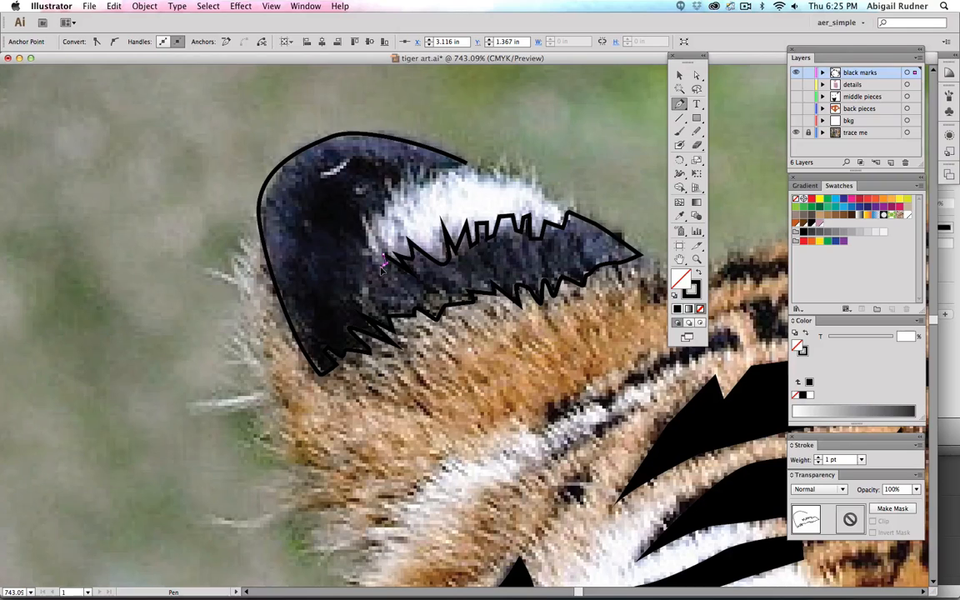
left_click(369, 266)
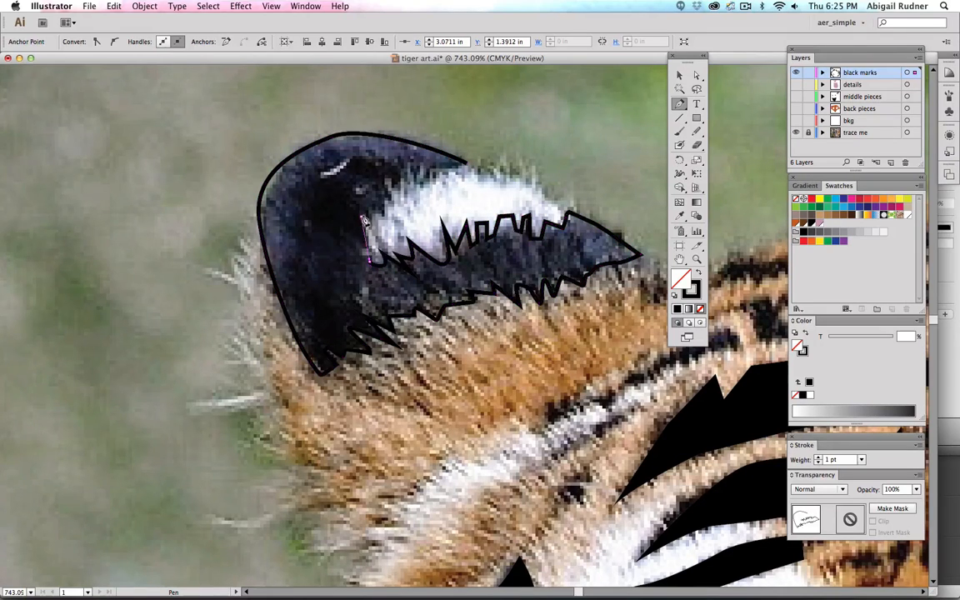
left_click(365, 217)
left_click(385, 179)
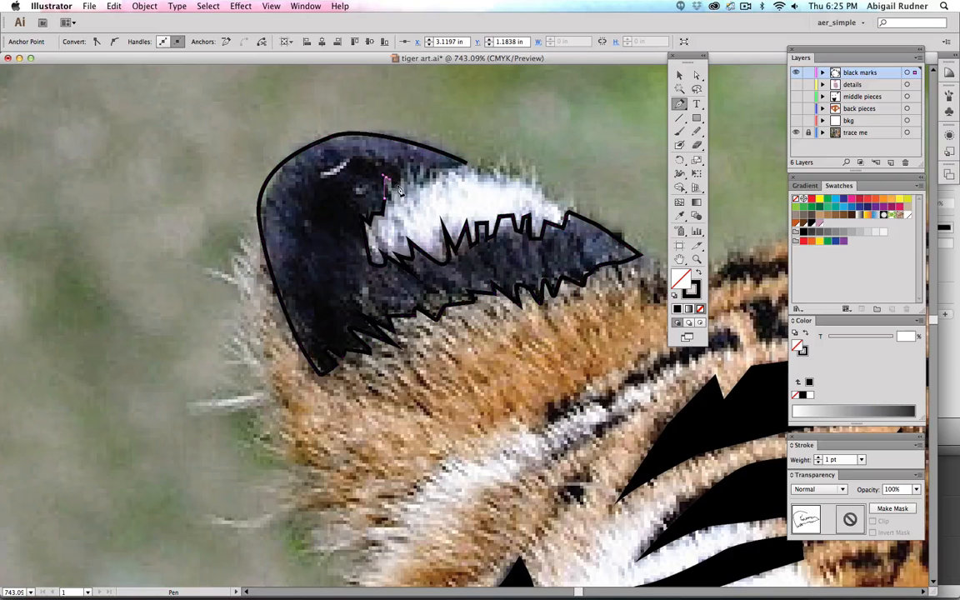
left_click(466, 167)
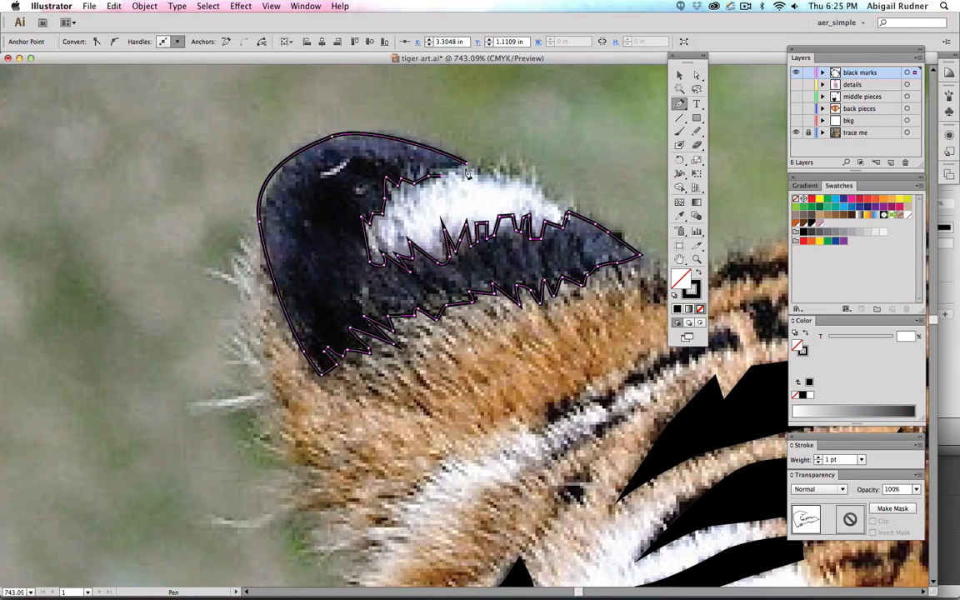
left_click_drag(468, 174, 497, 194)
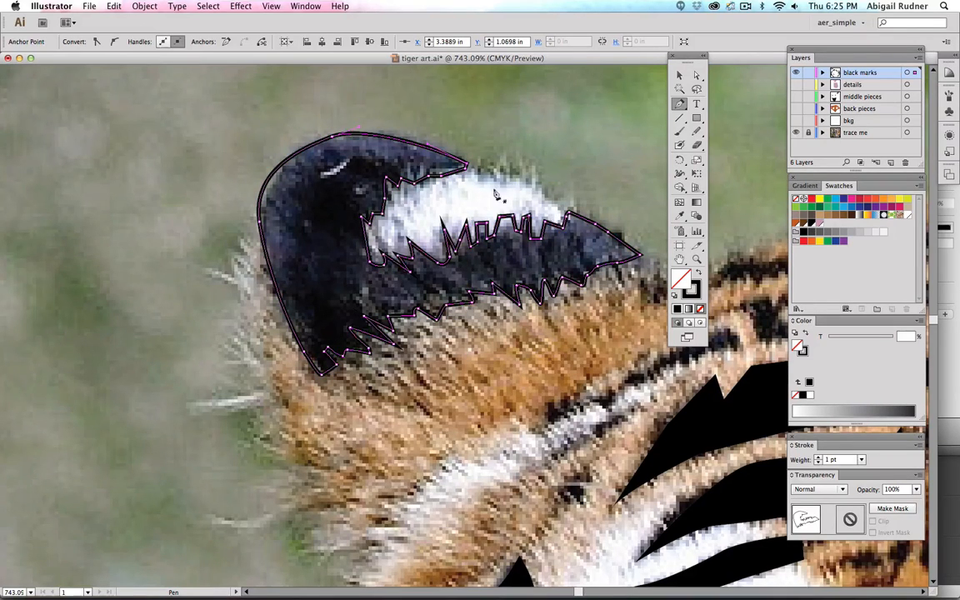
- Move the anchor point on the ear's outer side slightly down along the edge with the Direct Selection tool
left_click(695, 76)
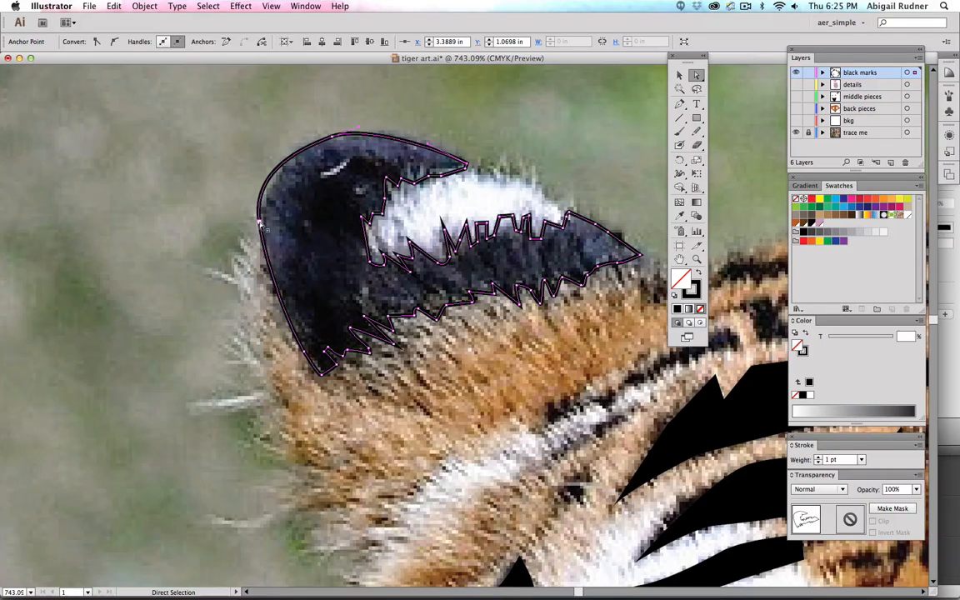
left_click(236, 208)
left_click_drag(261, 223, 263, 241)
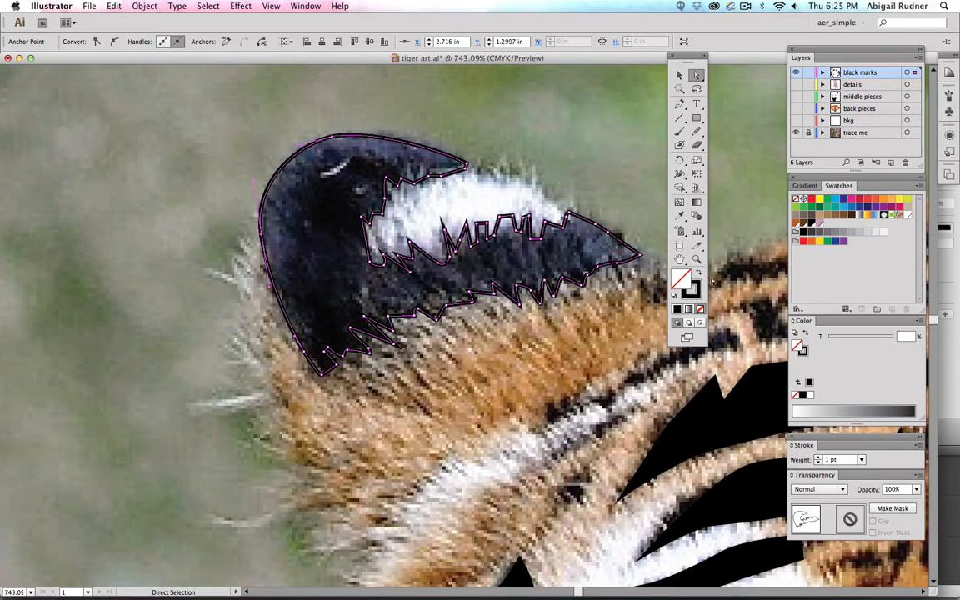
- Swap fill and stroke to make the ear shape solid black without an outline, and deselect it
left_click(698, 275)
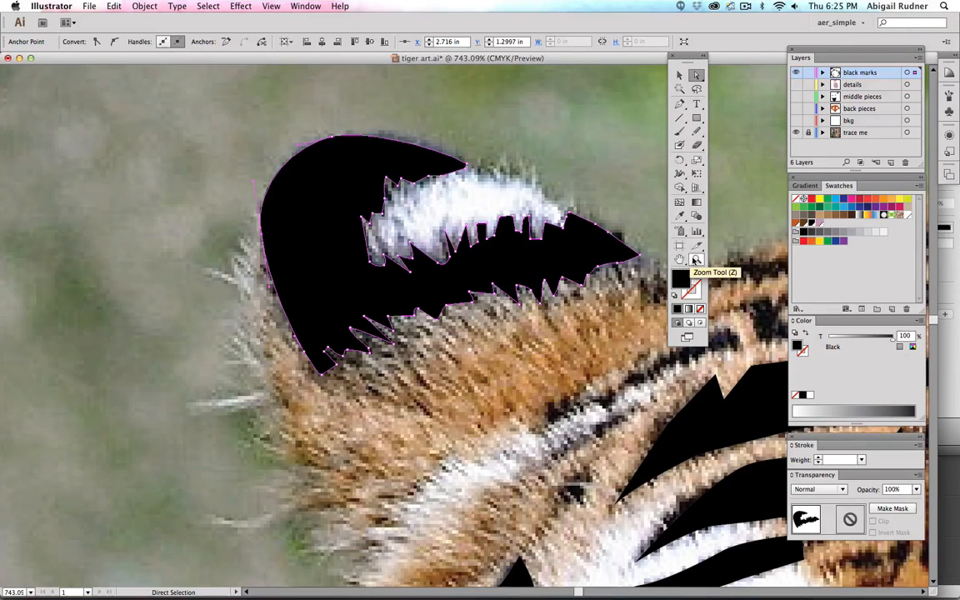
left_click(681, 260)
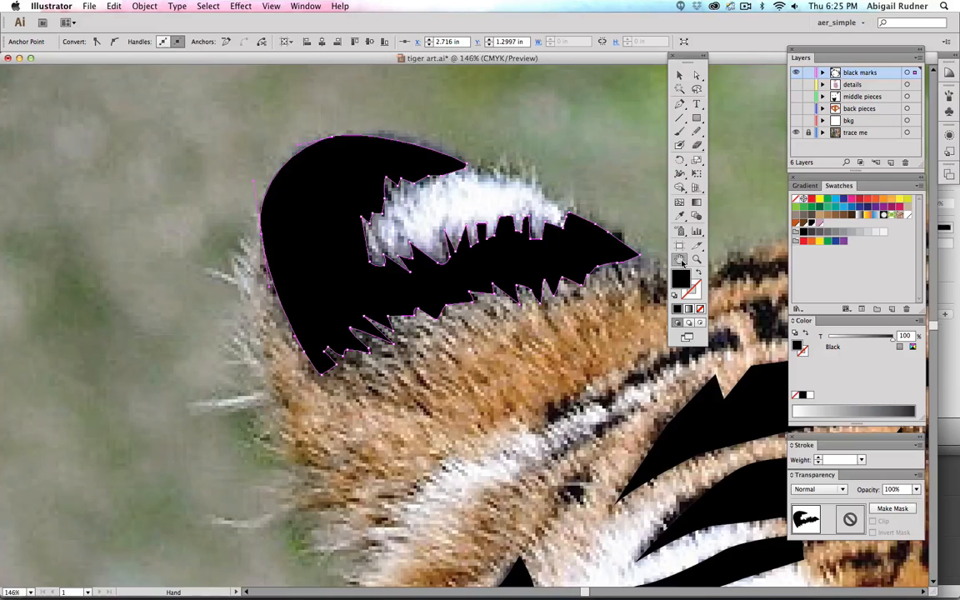
double_click(681, 261)
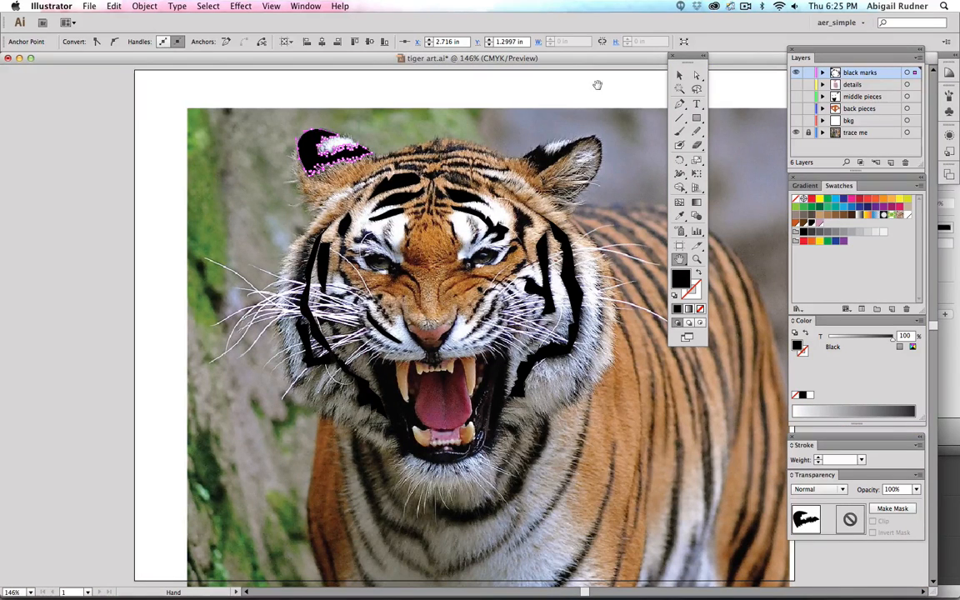
left_click(678, 75)
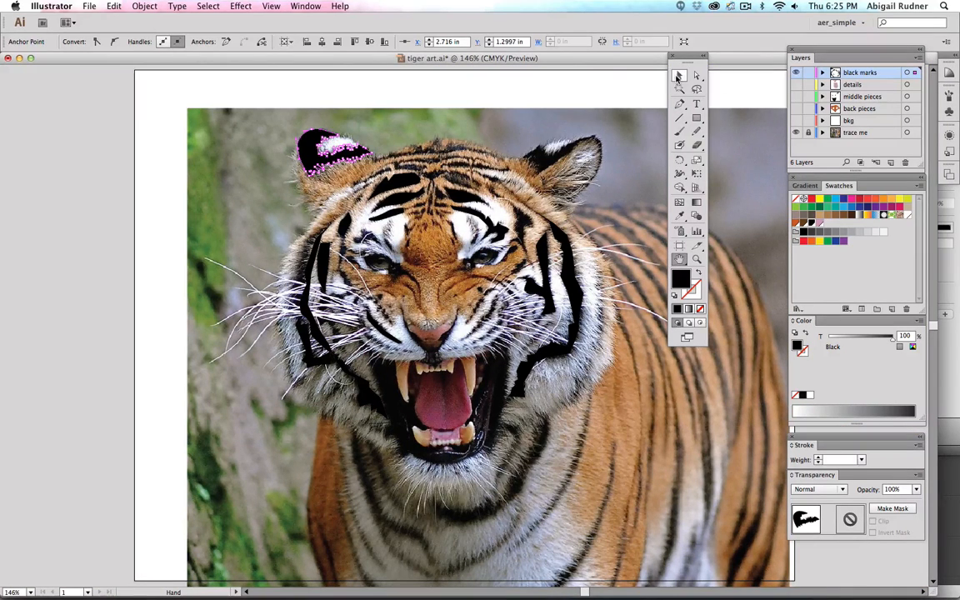
left_click(624, 86)
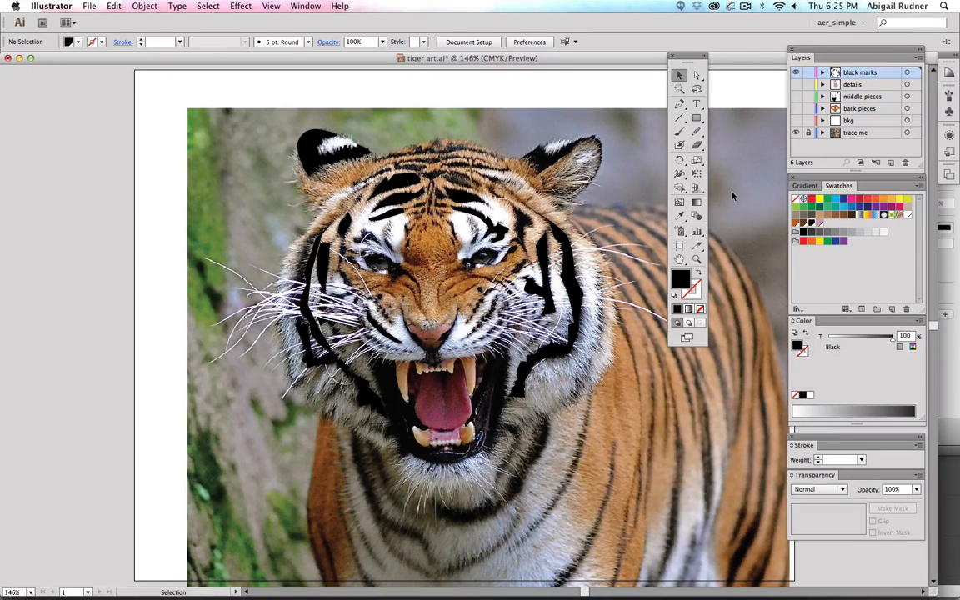
- Show the details, middle pieces, back pieces and bkg layers to check the black marks against the full artwork, and hide them again
left_click_drag(796, 96, 797, 121)
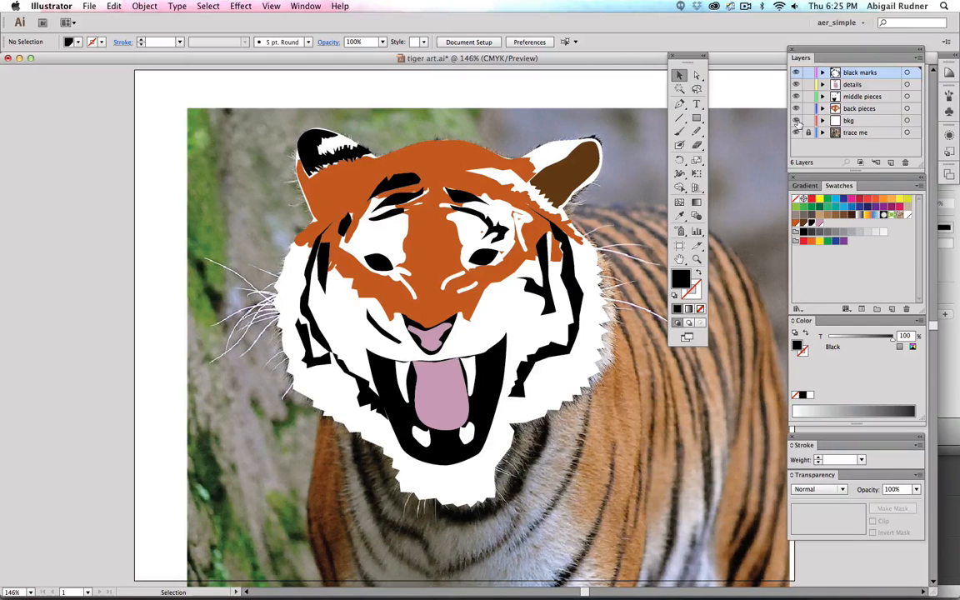
mouse_move(797, 121)
left_mouse_down()
mouse_move(797, 92)
mouse_move(797, 112)
left_mouse_up()
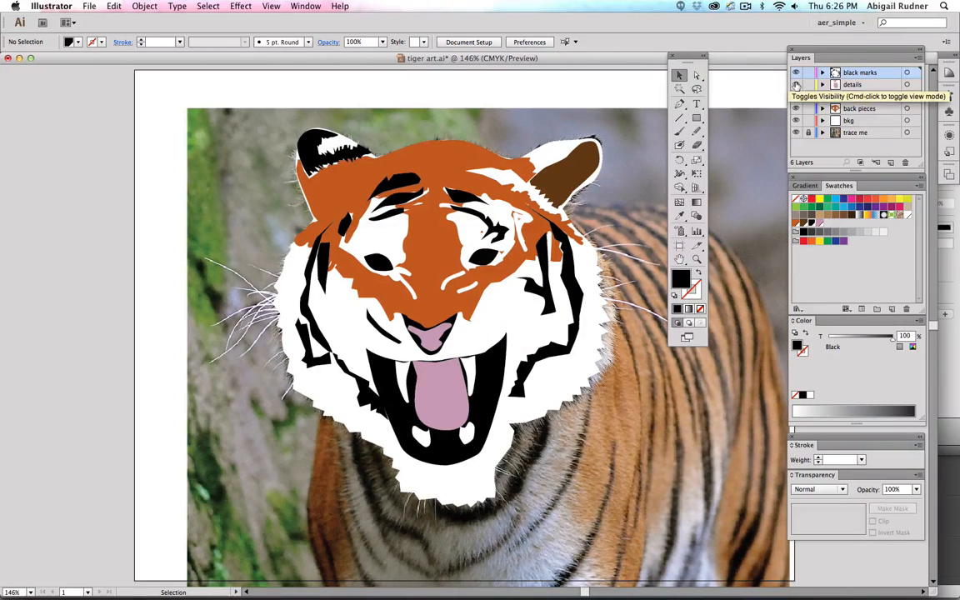
left_click(796, 123)
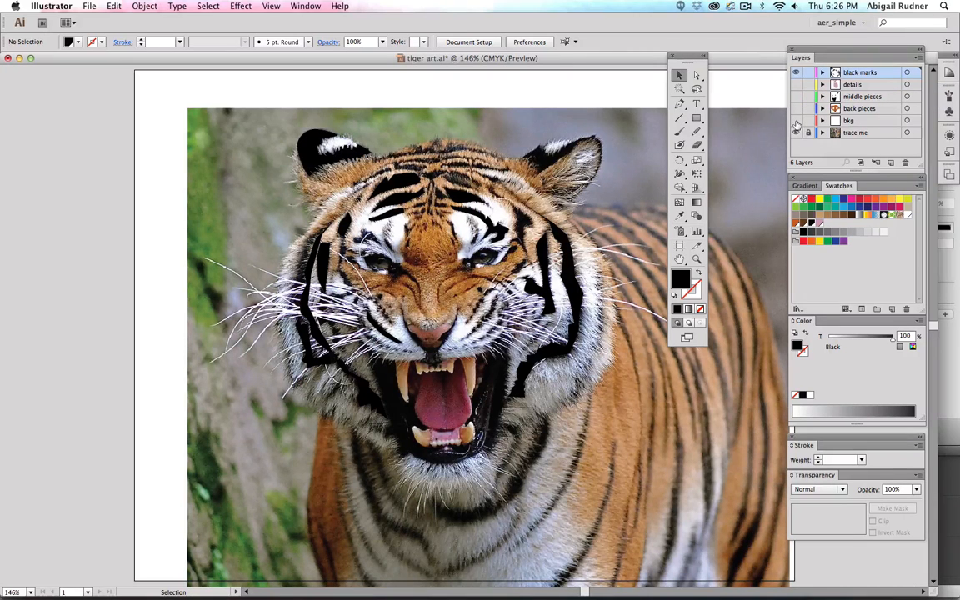